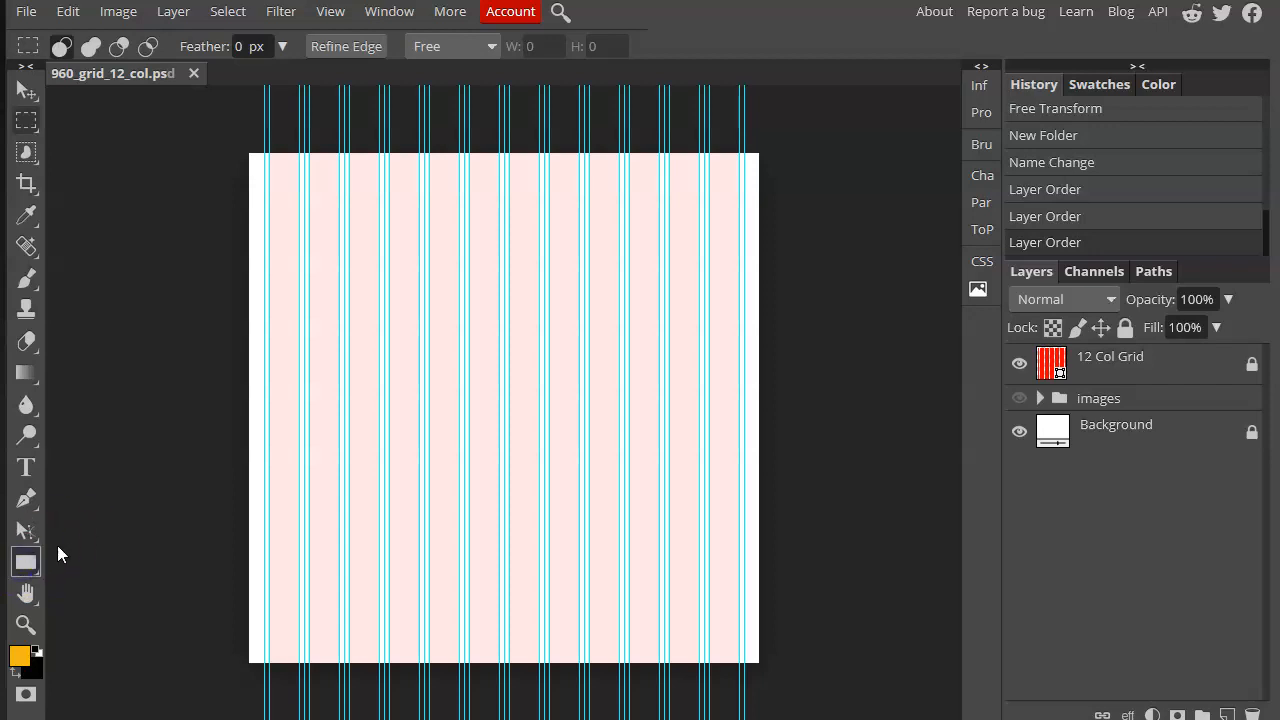
# Set up the Rectangle shape tool with a solid grey fill.
pyautogui.press('u')
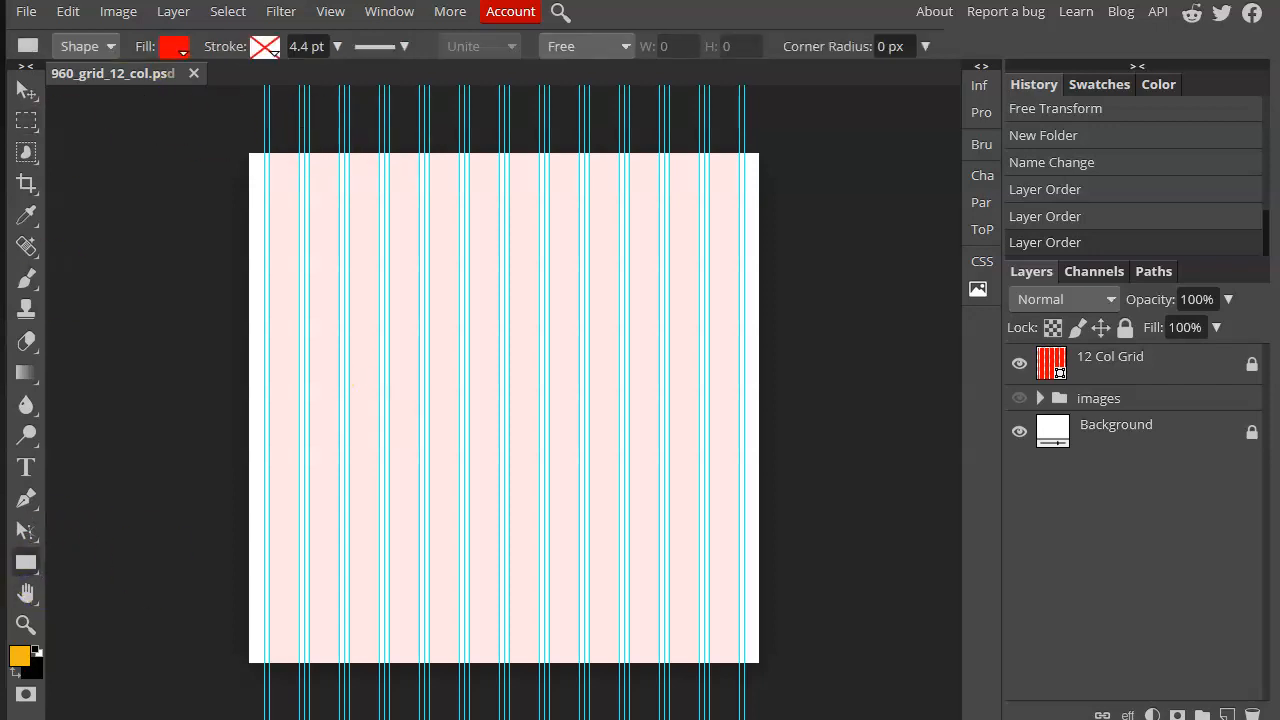
pyautogui.click(174, 47)
pyautogui.click(199, 132)
pyautogui.click(199, 132)
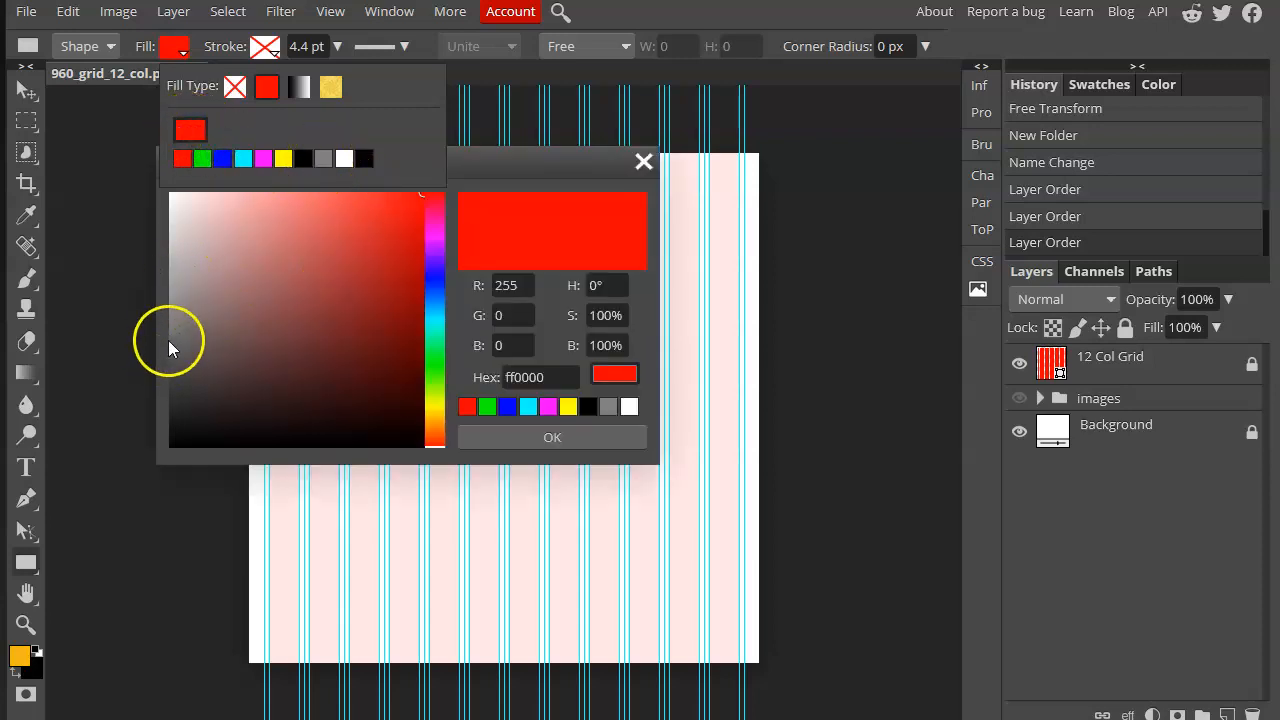
pyautogui.click(323, 160)
pyautogui.click(323, 160)
pyautogui.click(560, 437)
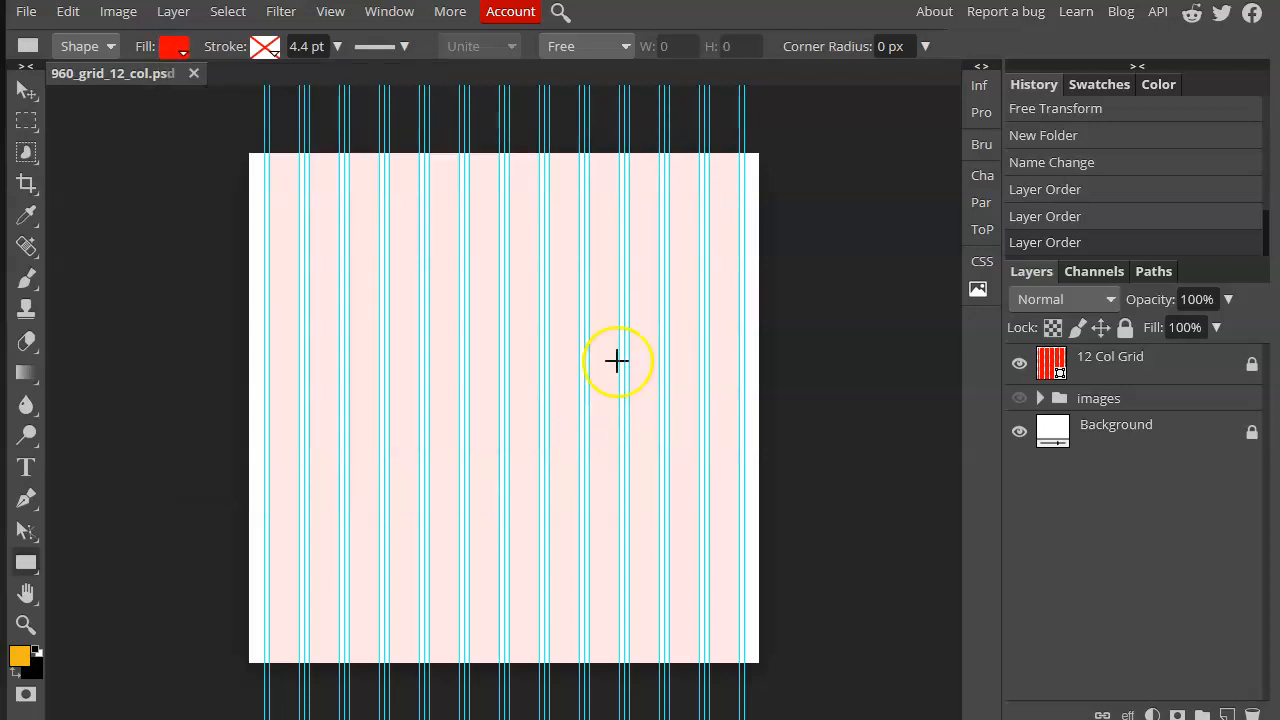
pyautogui.click(173, 45)
pyautogui.click(322, 158)
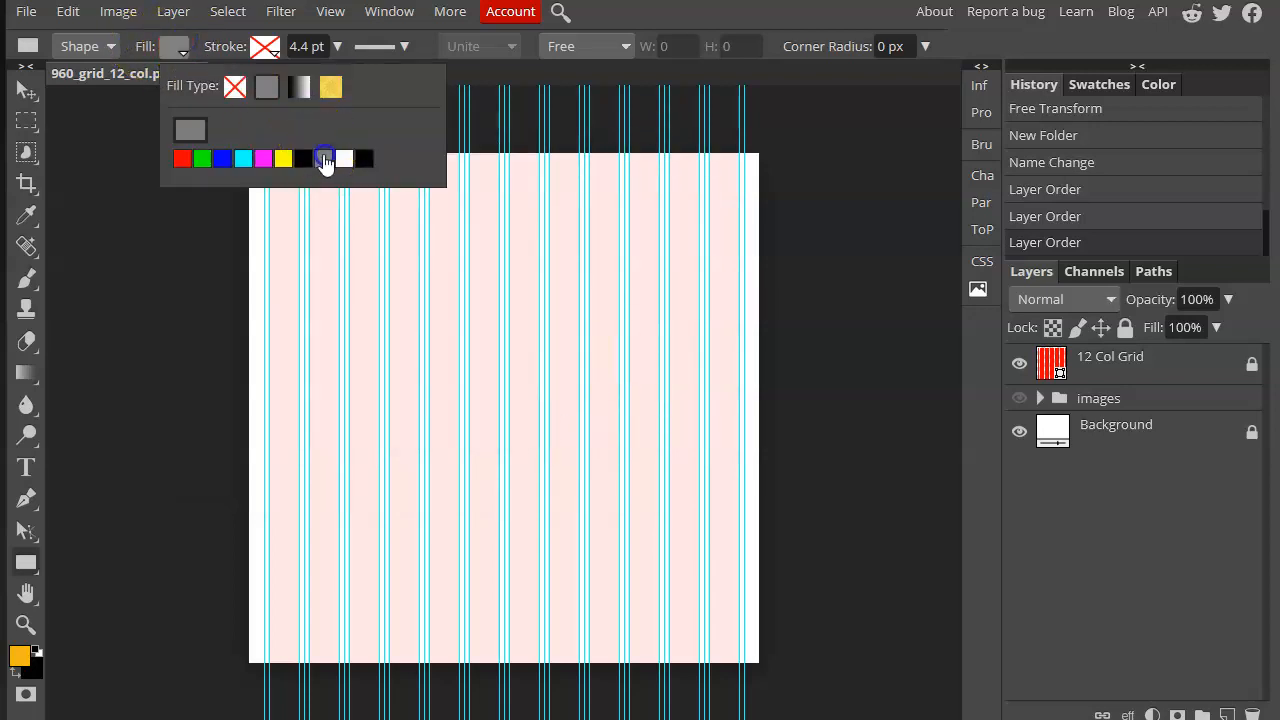
# Give the Rectangle tool a solid black stroke with a width of 2.0 pt.
pyautogui.click(263, 50)
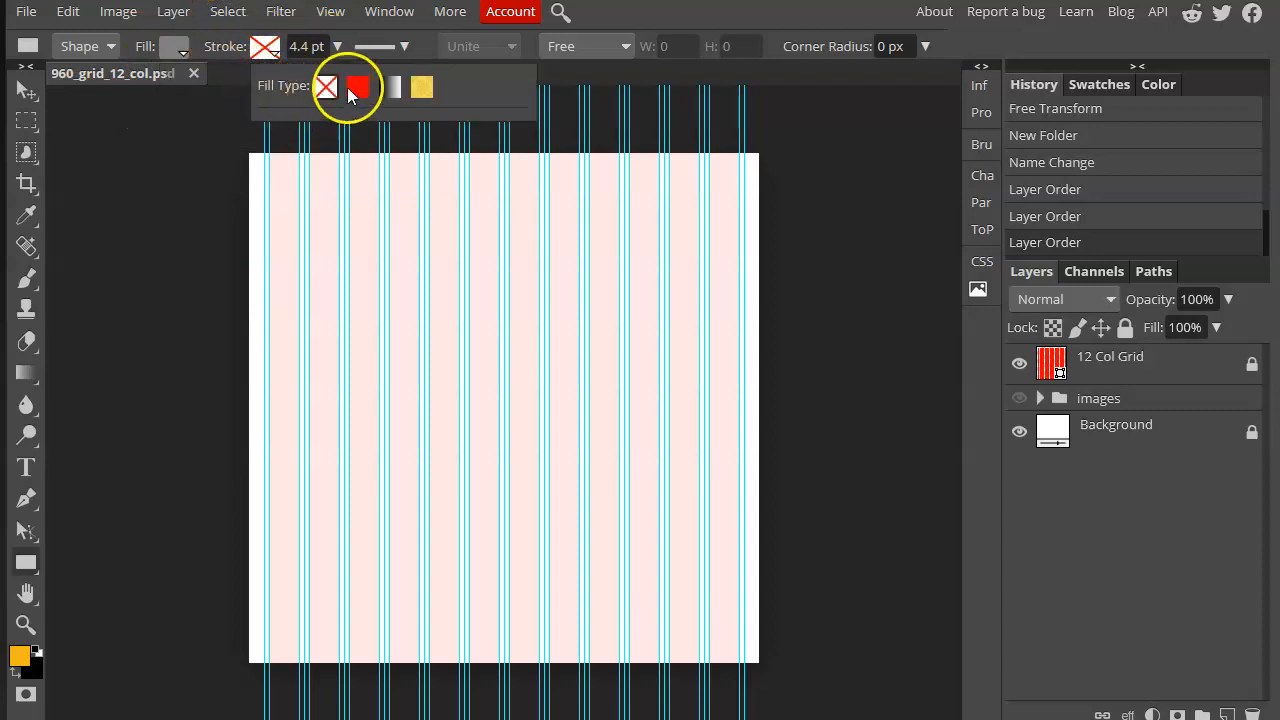
pyautogui.click(357, 88)
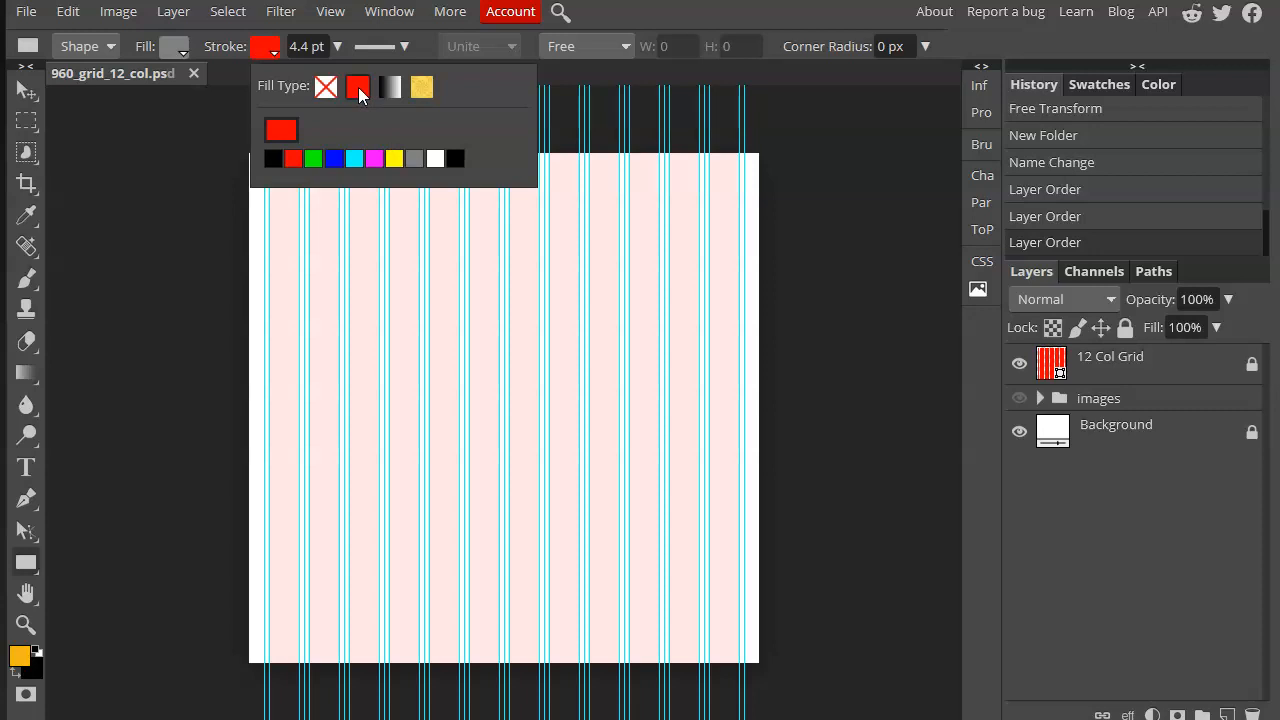
pyautogui.click(273, 158)
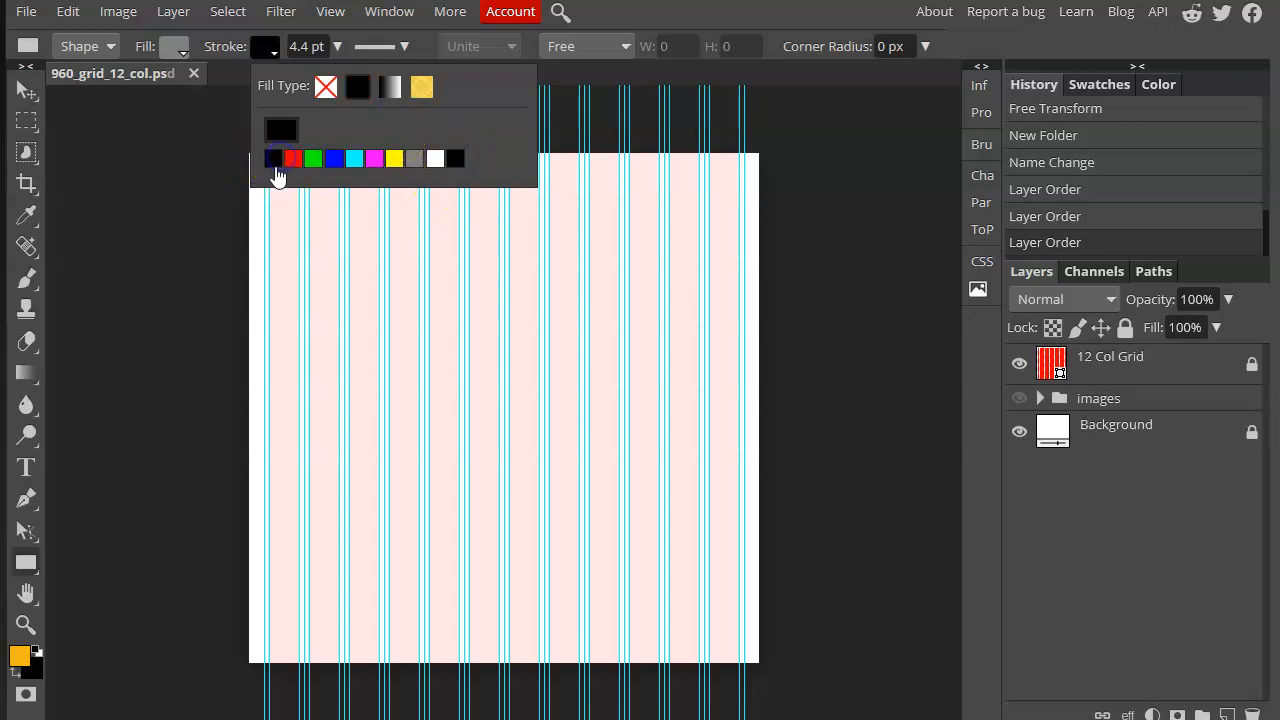
pyautogui.click(314, 47)
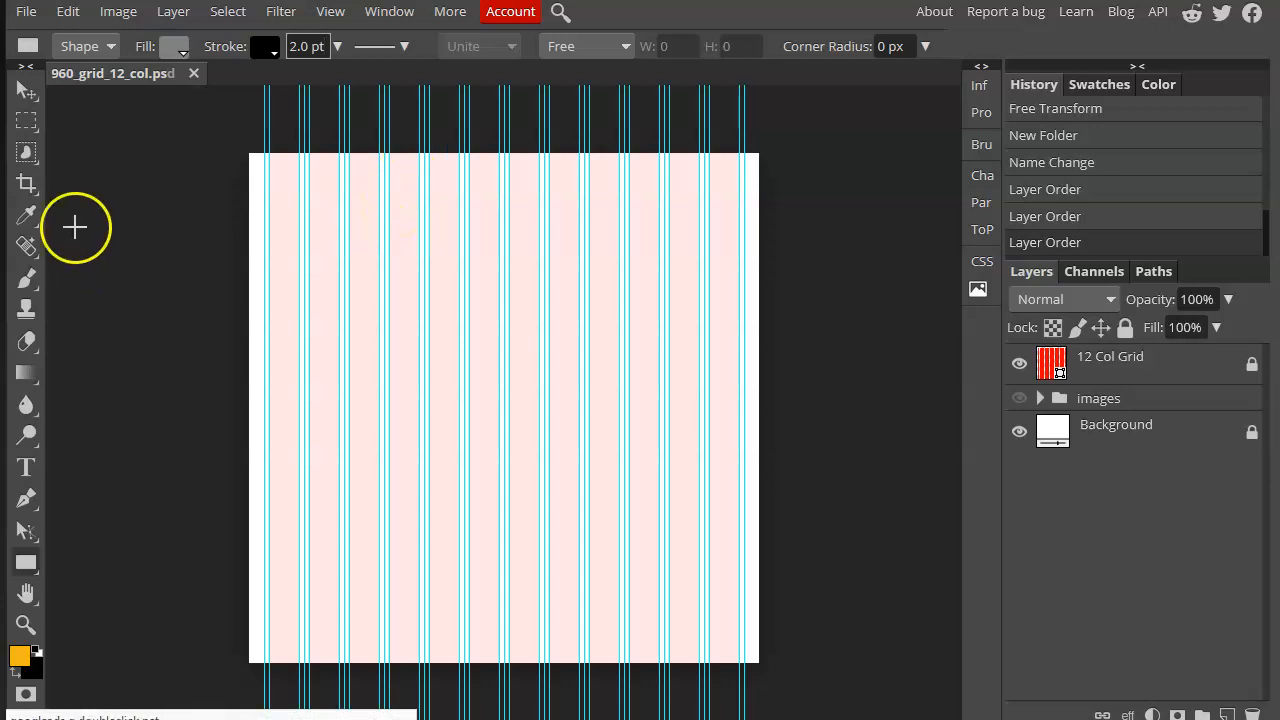
# Draw a thin rectangle about 40 px tall along the canvas's upper edge, spanning grid columns 2 to 11.
pyautogui.click(329, 12)
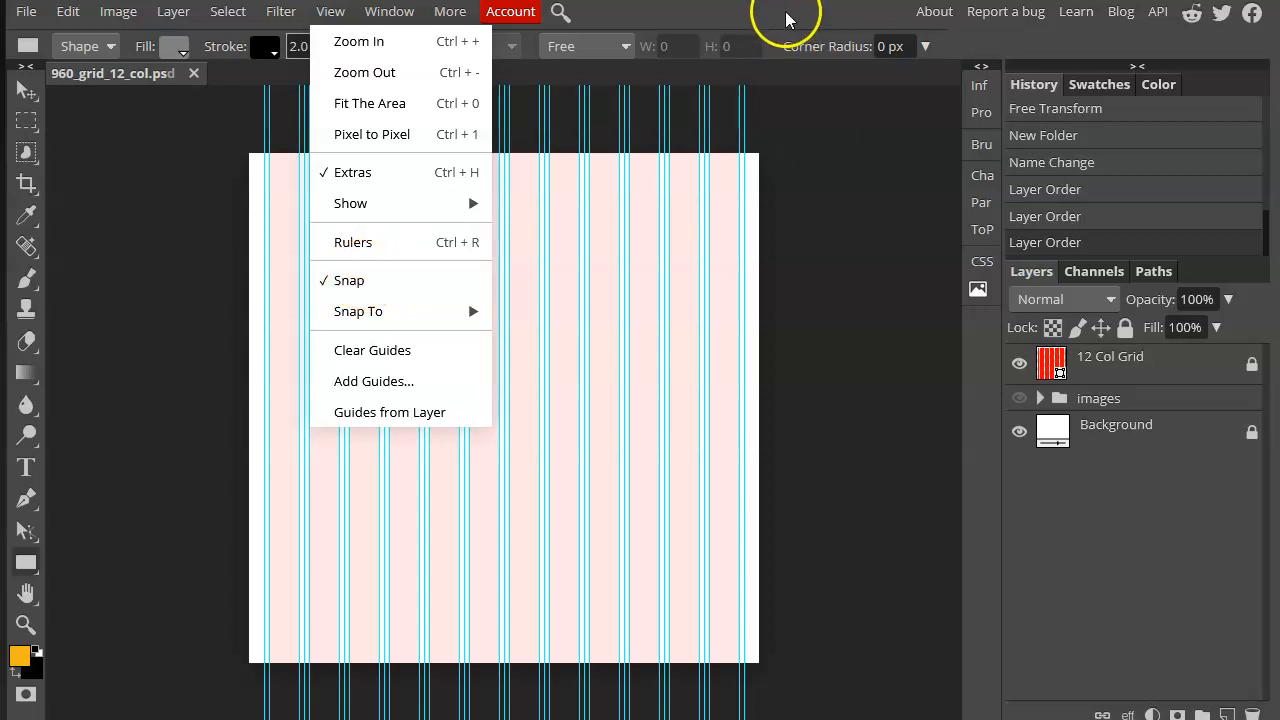
pyautogui.click(428, 189)
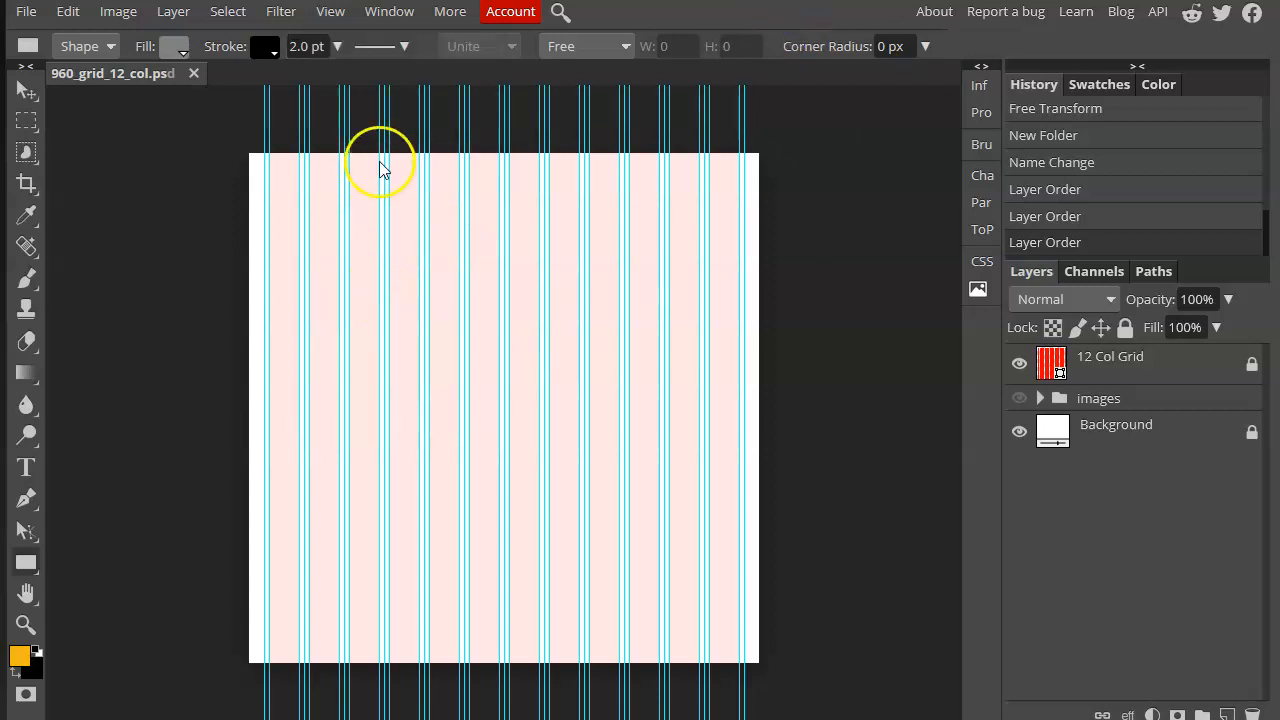
pyautogui.hotkey('ctrl', '+')
pyautogui.moveTo(374, 220); pyautogui.dragTo(322, 376)
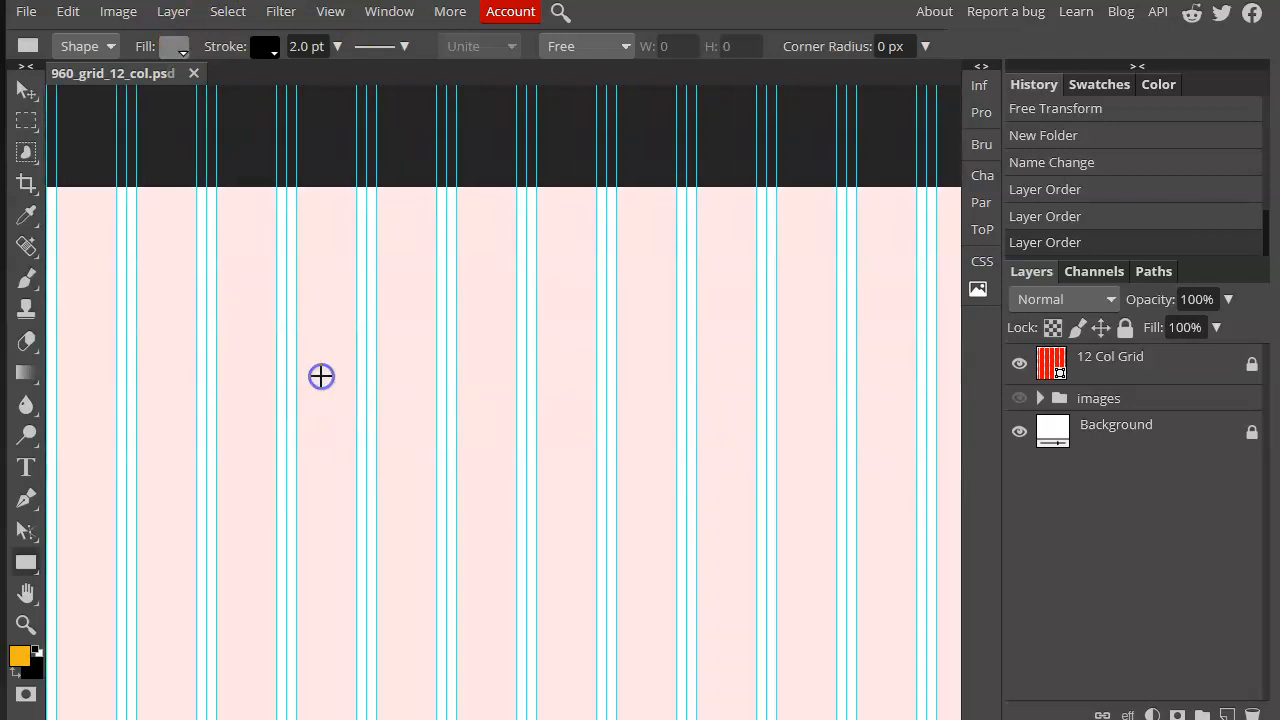
pyautogui.hotkey('ctrl', '-')
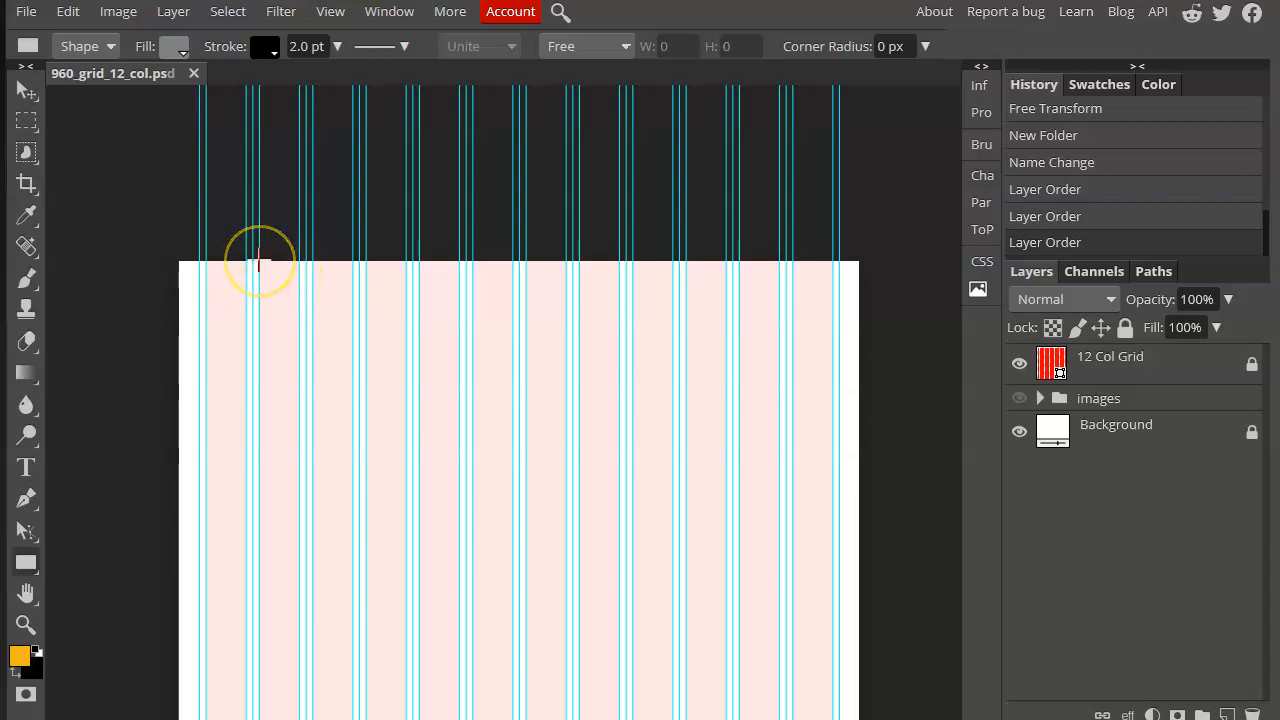
pyautogui.moveTo(258, 262); pyautogui.dragTo(777, 286)
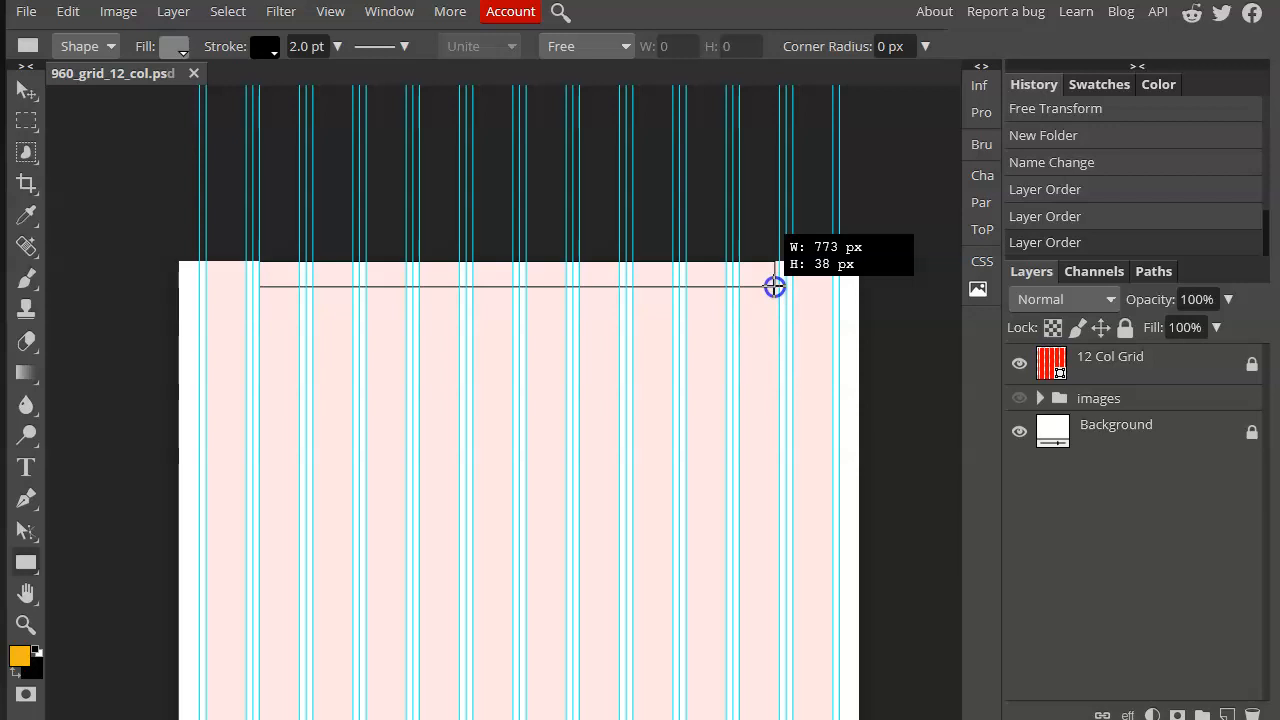
pyautogui.moveTo(774, 287); pyautogui.dragTo(778, 289)
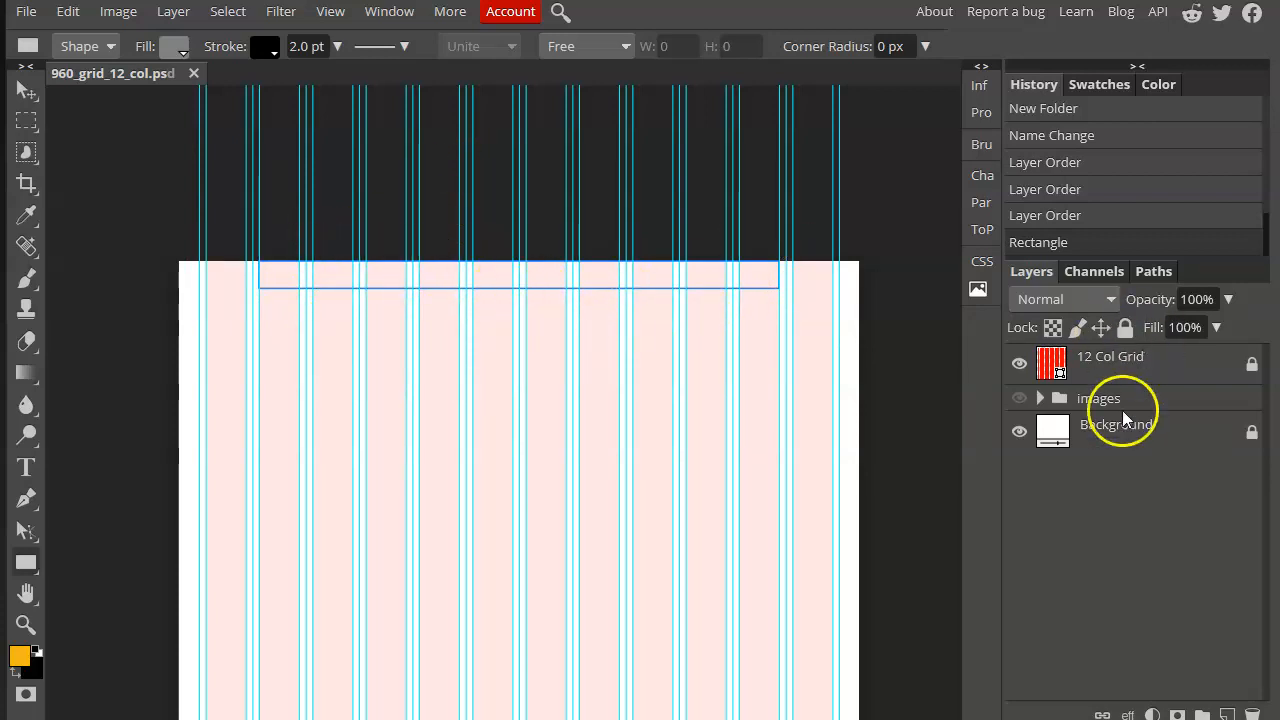
# Move the thin rectangle's layer out of the hidden images folder, place it directly under the 12 Col Grid layer, and keep it selected.
pyautogui.click(1100, 398)
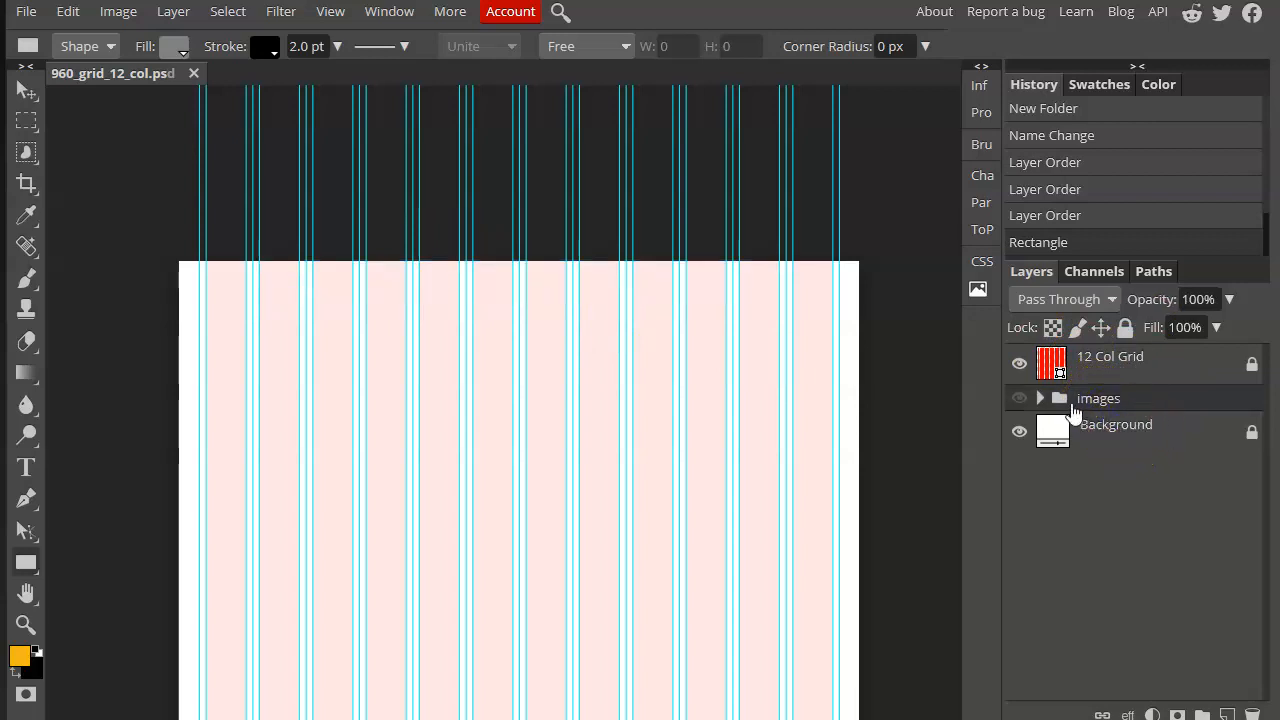
pyautogui.click(1040, 398)
pyautogui.moveTo(1125, 432); pyautogui.dragTo(1142, 385)
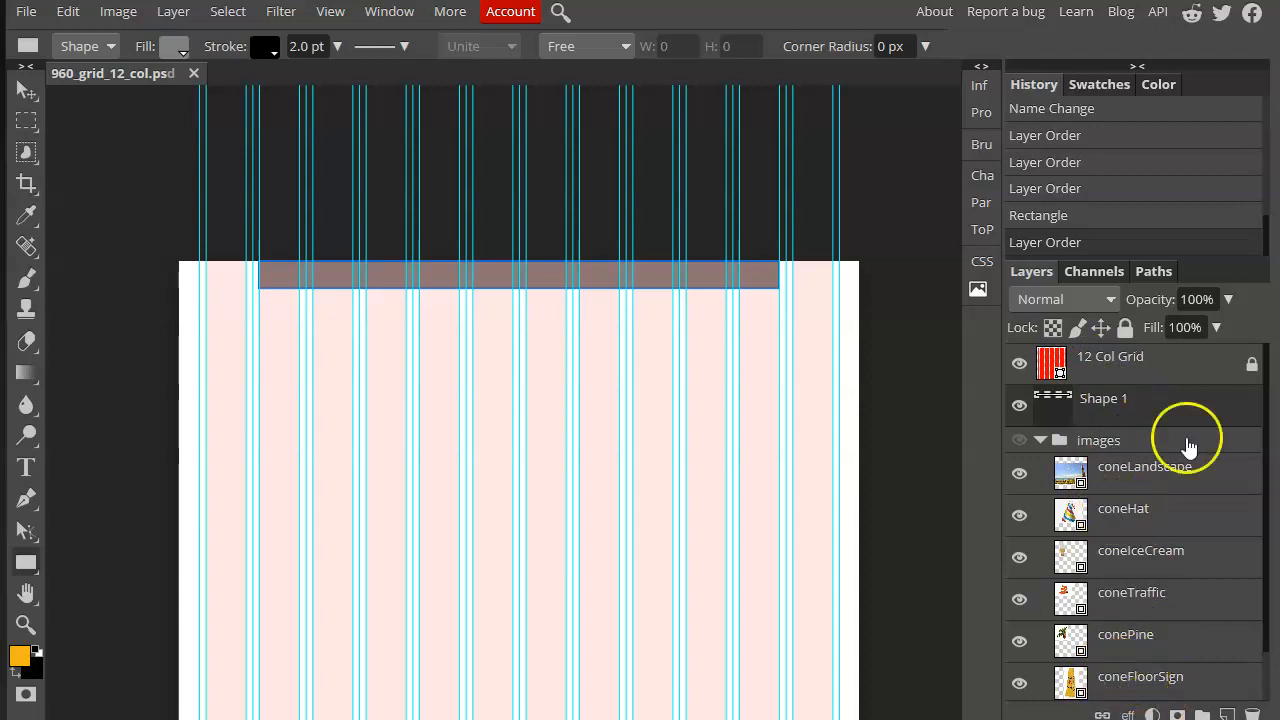
pyautogui.click(1132, 442)
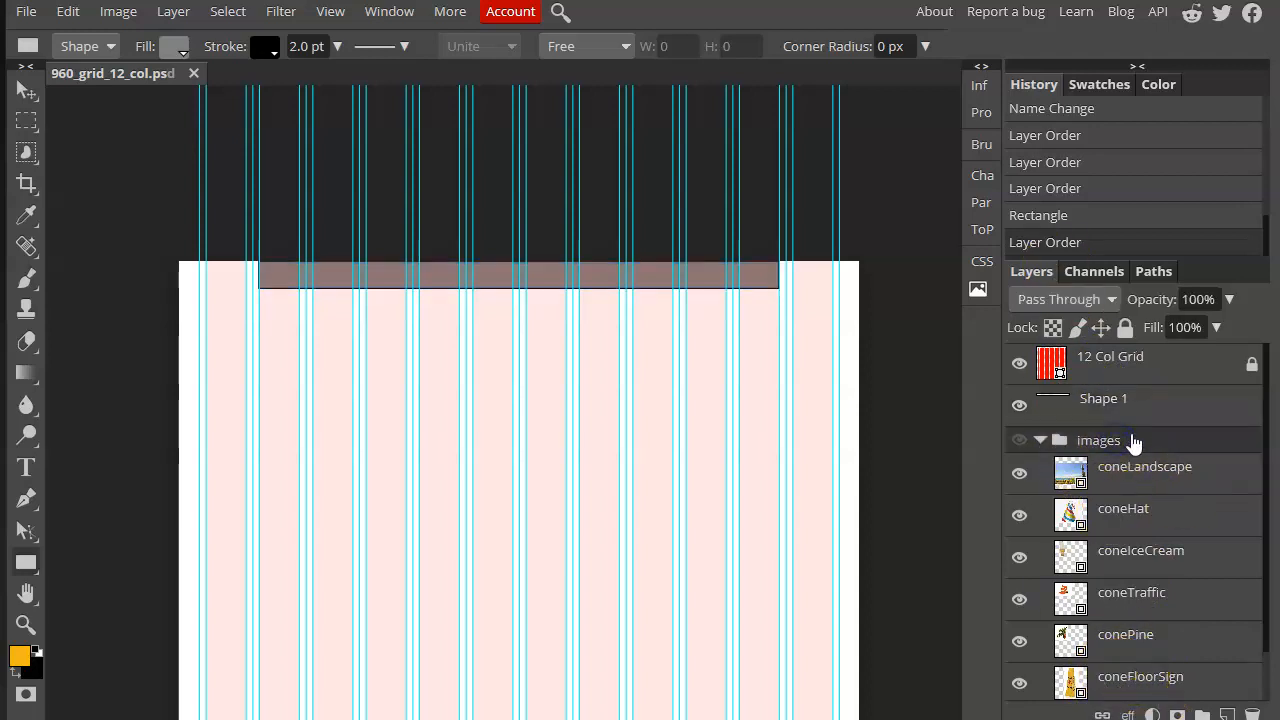
pyautogui.click(1137, 400)
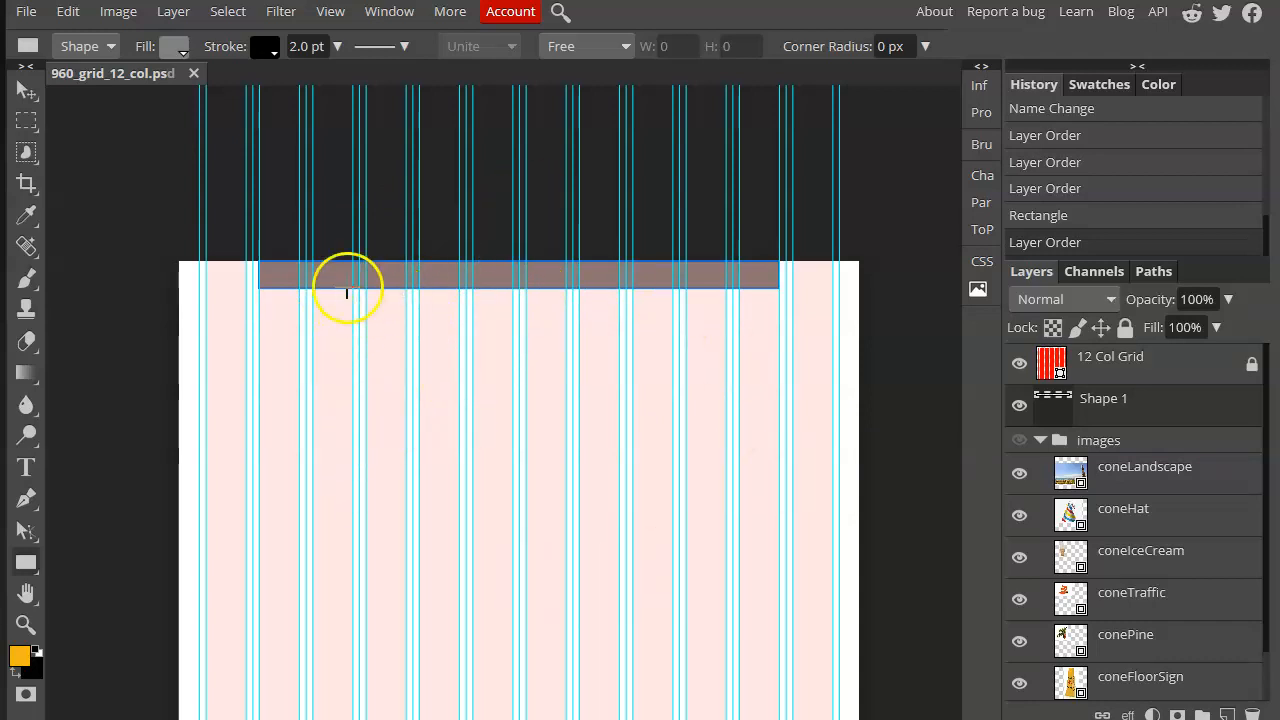
# Draw a large rectangle below the thin bar across columns 4 to 9, and a square beneath it across columns 4 to 6.
pyautogui.moveTo(365, 290); pyautogui.dragTo(671, 513)
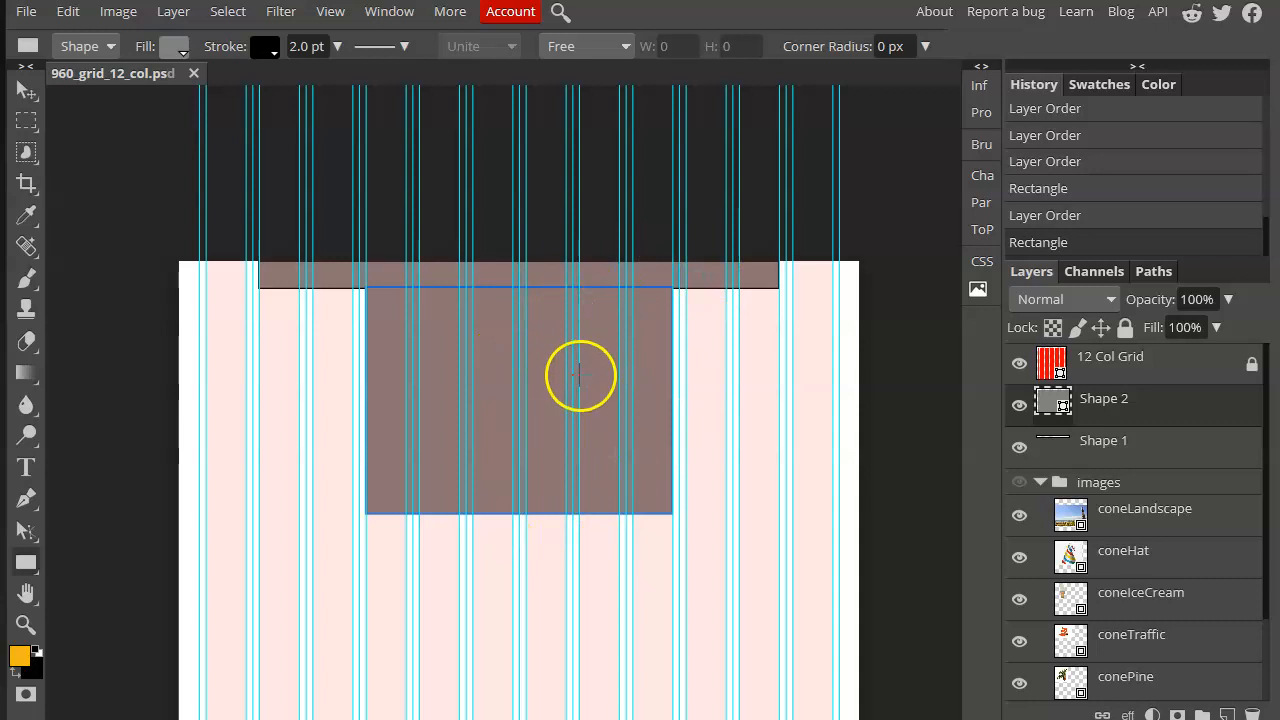
pyautogui.scroll(-2, 570, 448)
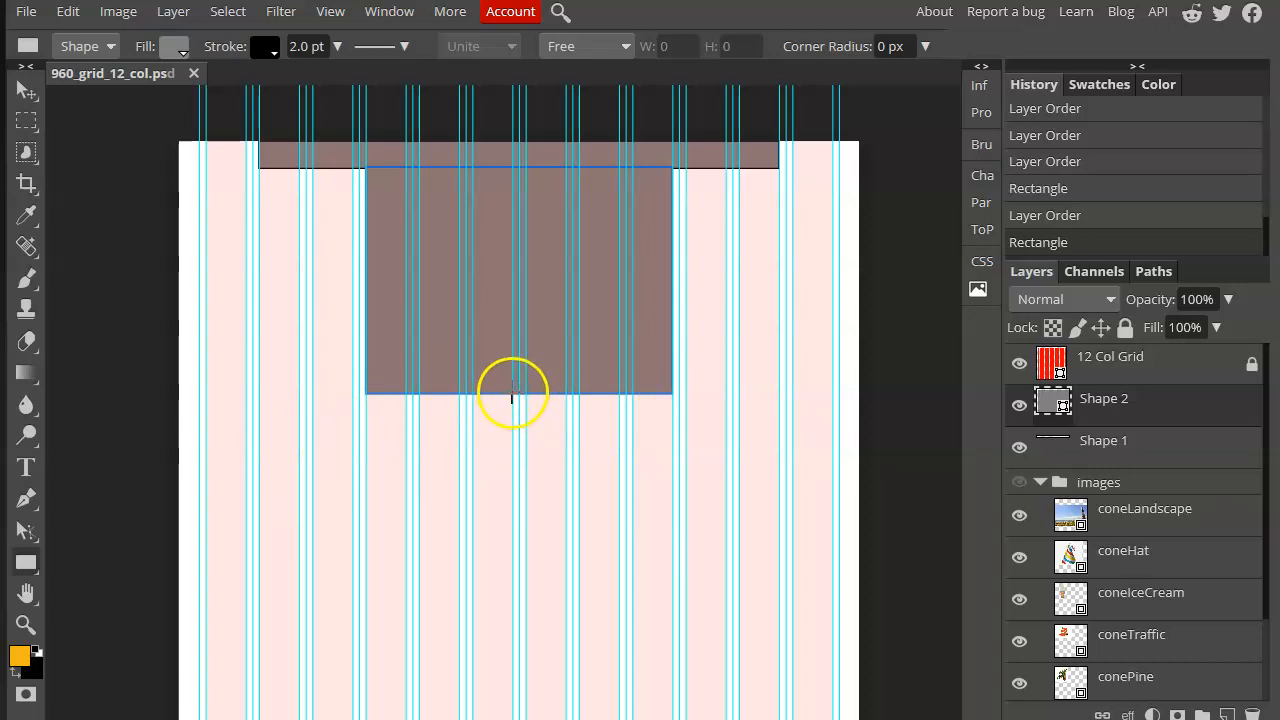
pyautogui.moveTo(512, 394); pyautogui.dragTo(368, 539)
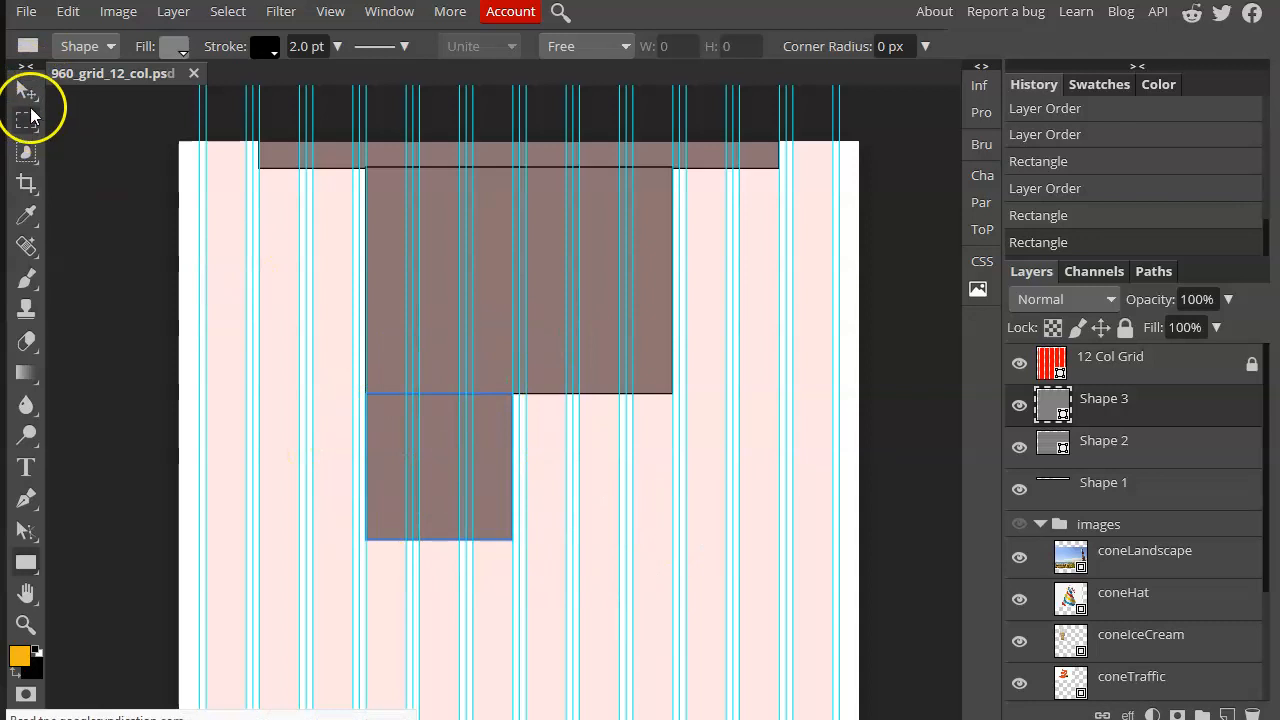
# Duplicate the square three times and align the copies in the same row across columns 7 to 9, 10 to 12 and 1 to 3.
pyautogui.press('v')
pyautogui.click(490, 474)
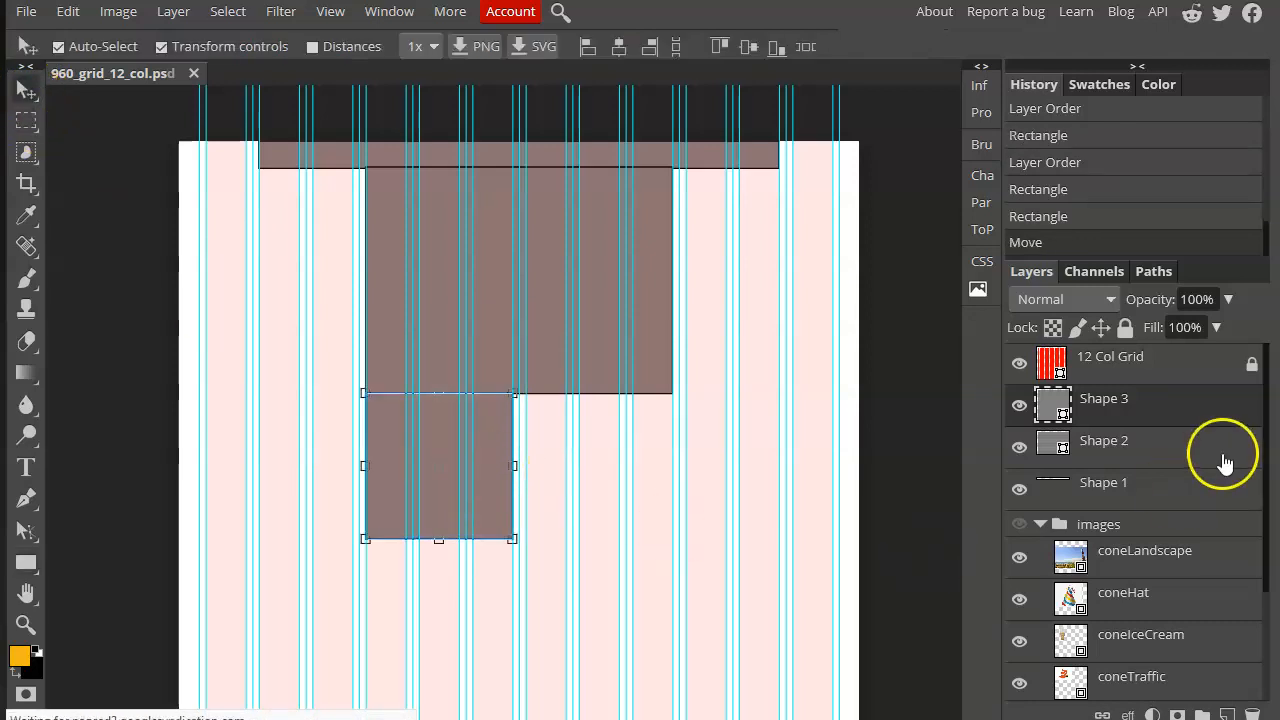
pyautogui.rightClick(1145, 403)
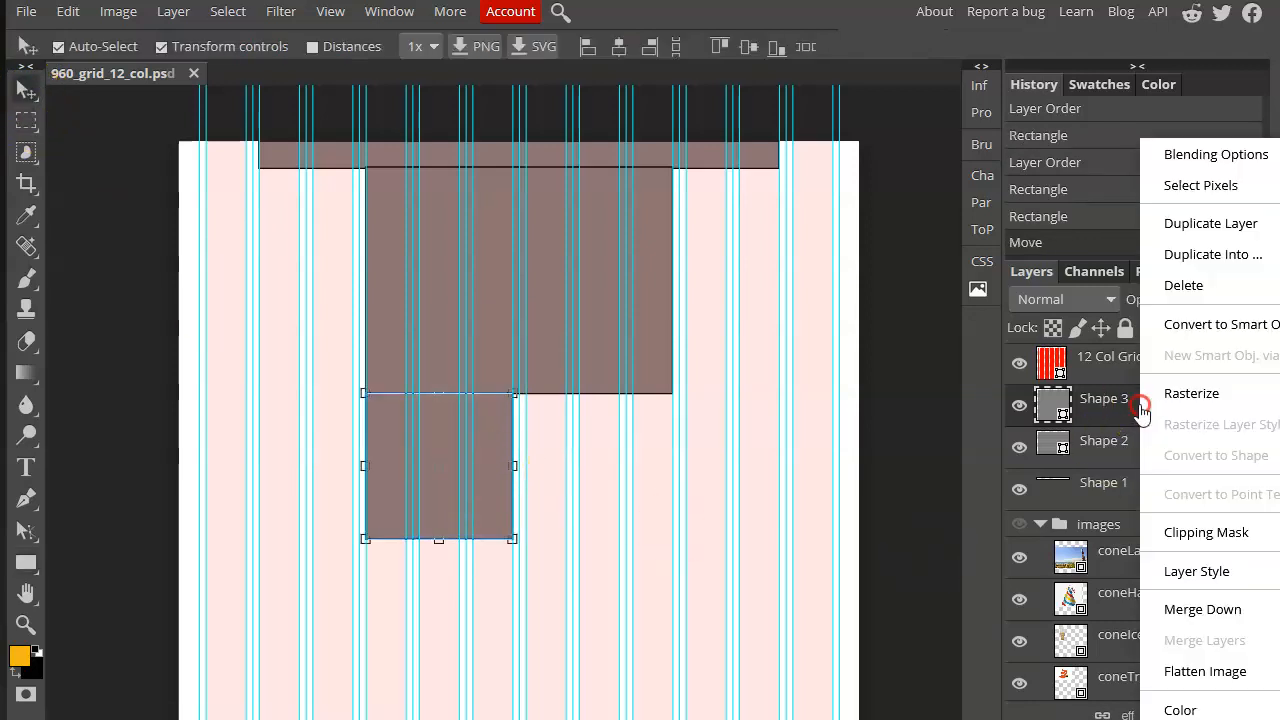
pyautogui.click(1219, 229)
pyautogui.moveTo(491, 497); pyautogui.dragTo(806, 507)
pyautogui.moveTo(815, 507); pyautogui.dragTo(803, 517)
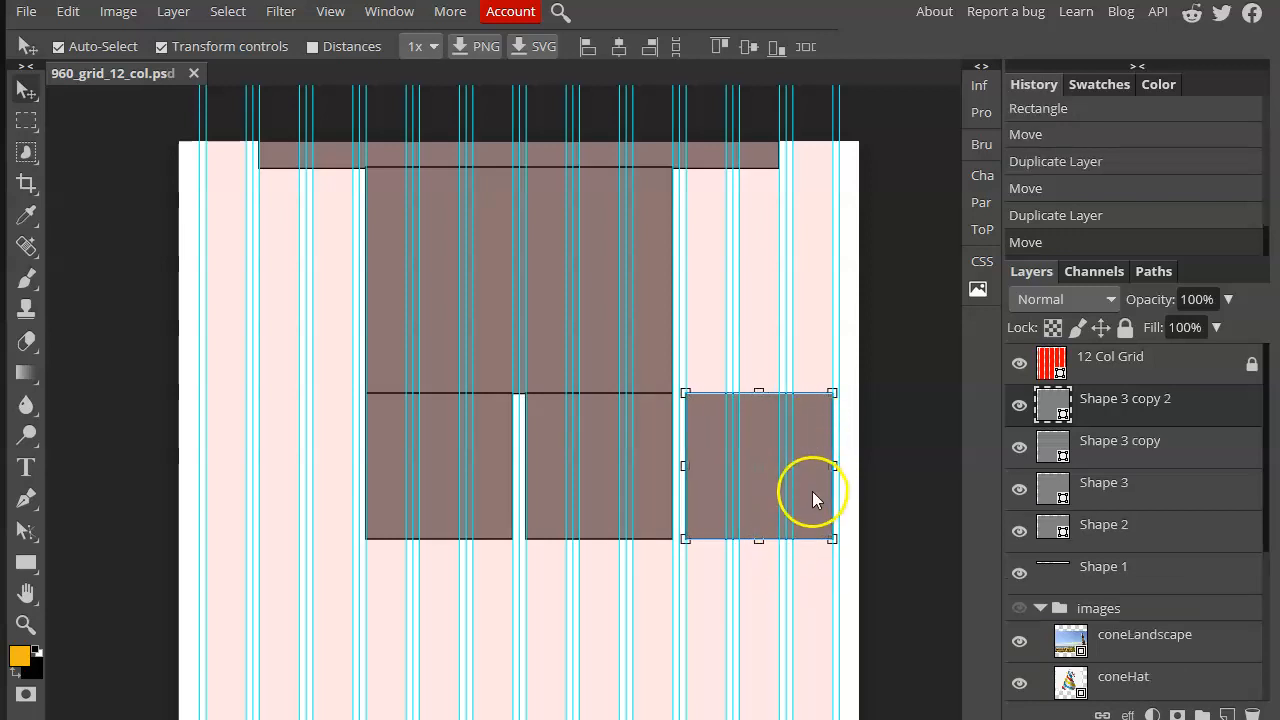
pyautogui.moveTo(807, 488); pyautogui.dragTo(331, 491)
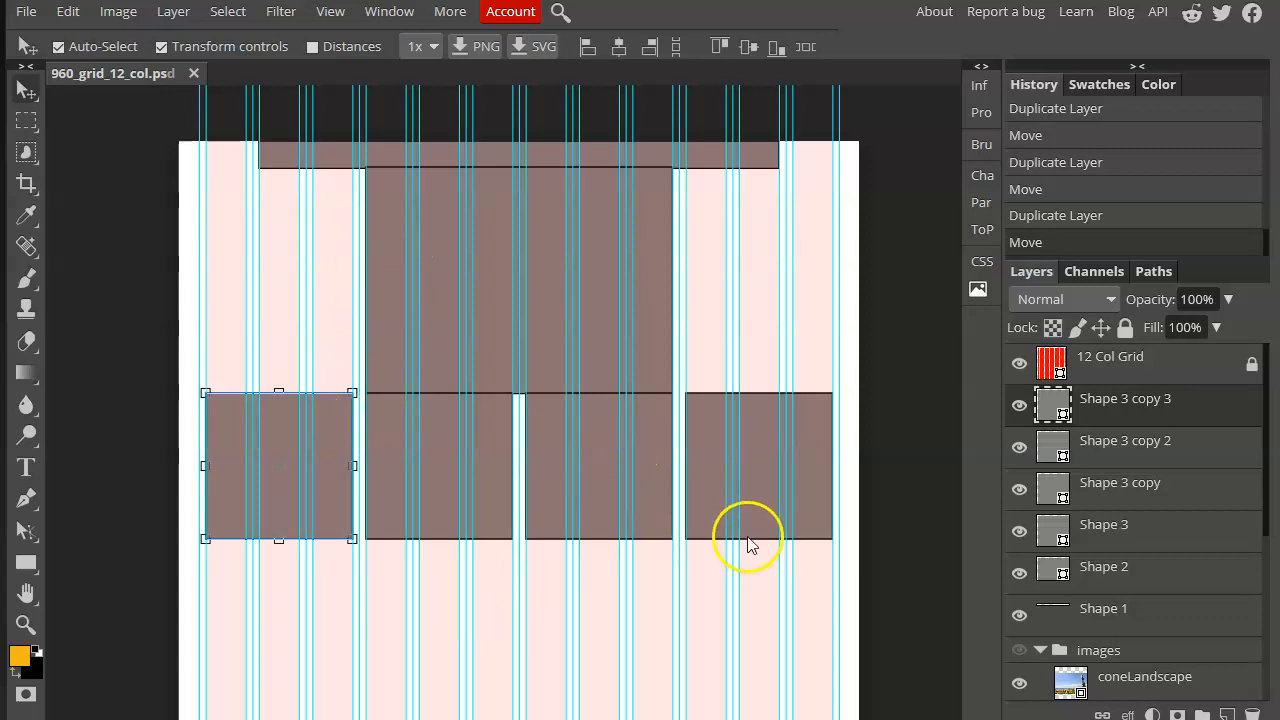
# Draw a rectangle below the squares across columns 1 to 6, and duplicate it alongside across columns 7 to 12.
pyautogui.scroll(-2, 748, 540)
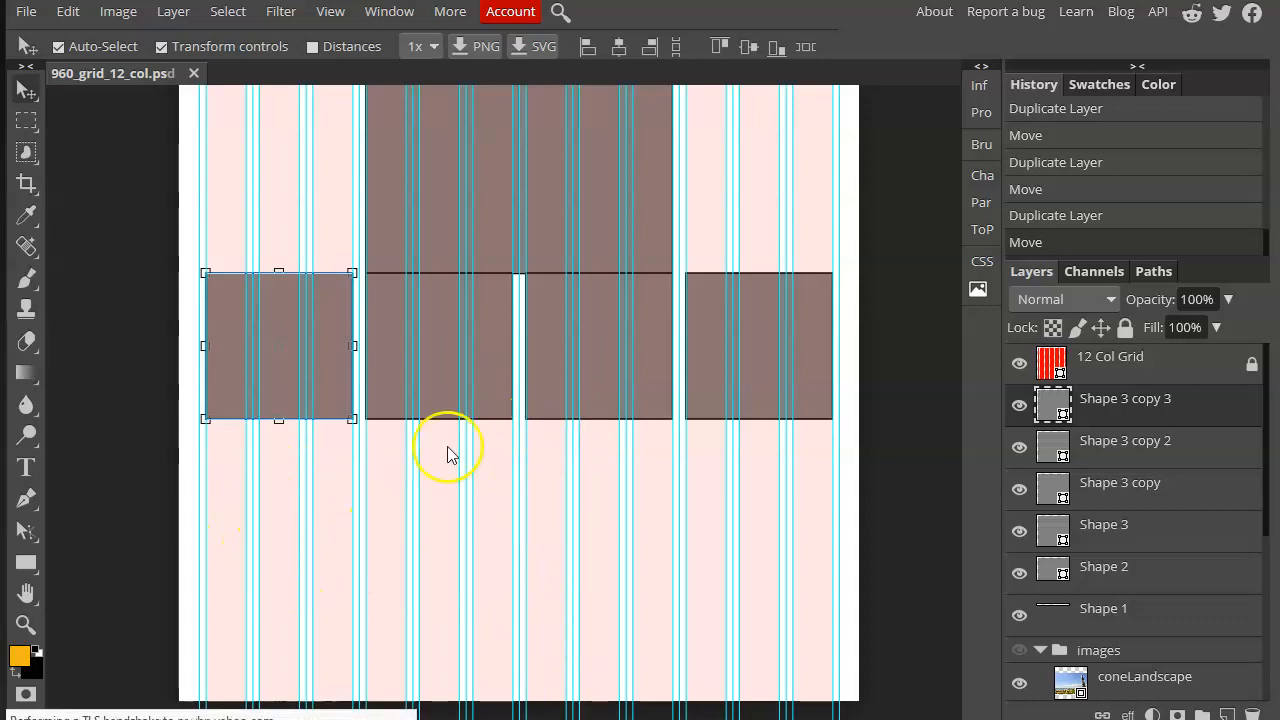
pyautogui.click(27, 563)
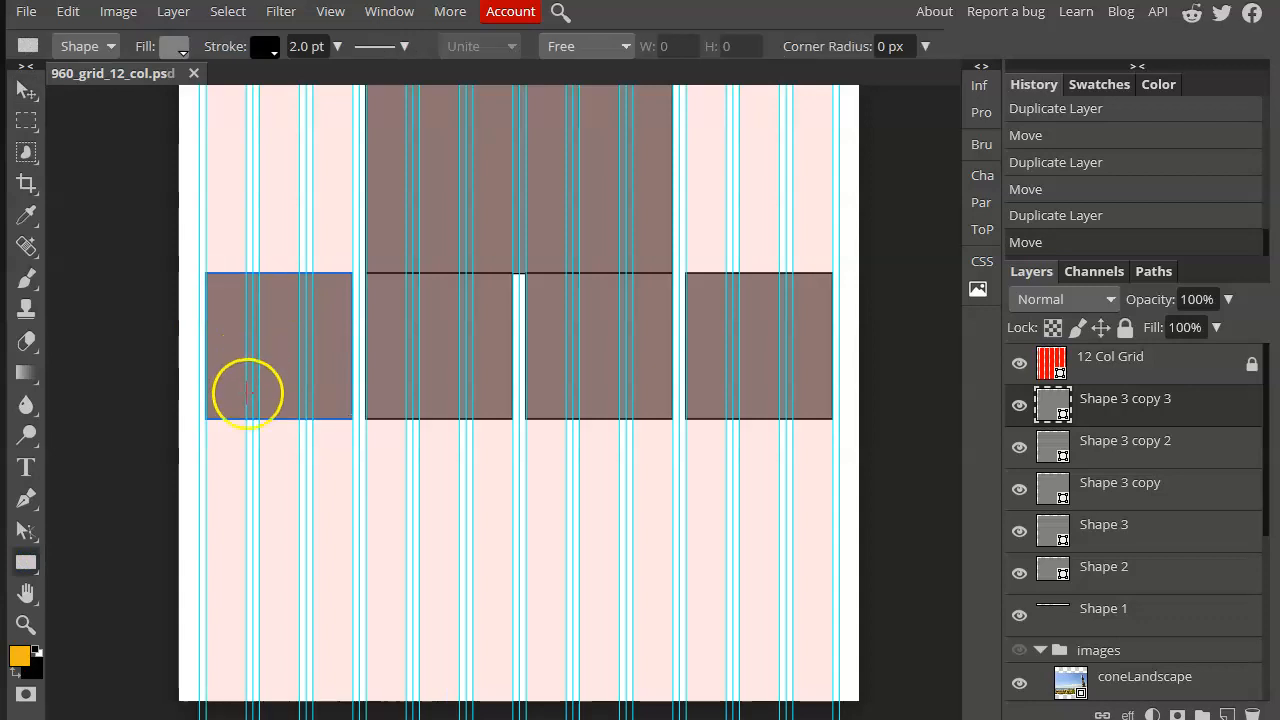
pyautogui.moveTo(208, 418); pyautogui.dragTo(509, 626)
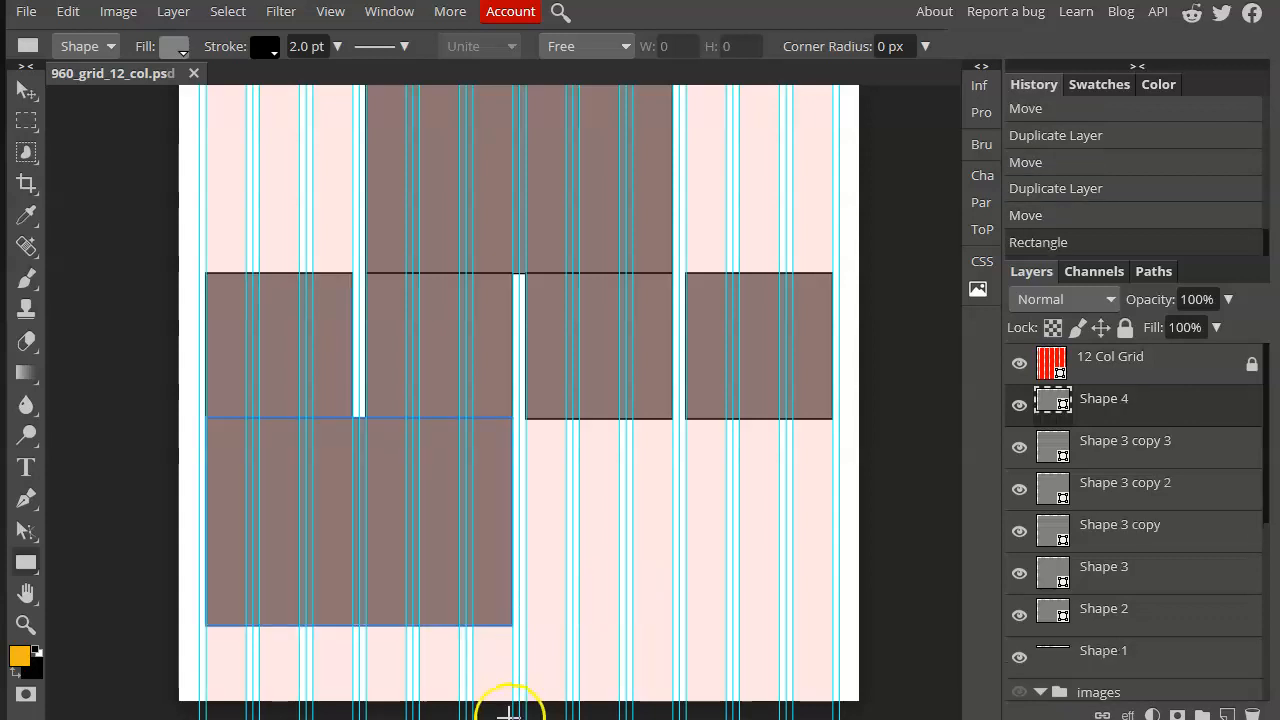
pyautogui.click(24, 92)
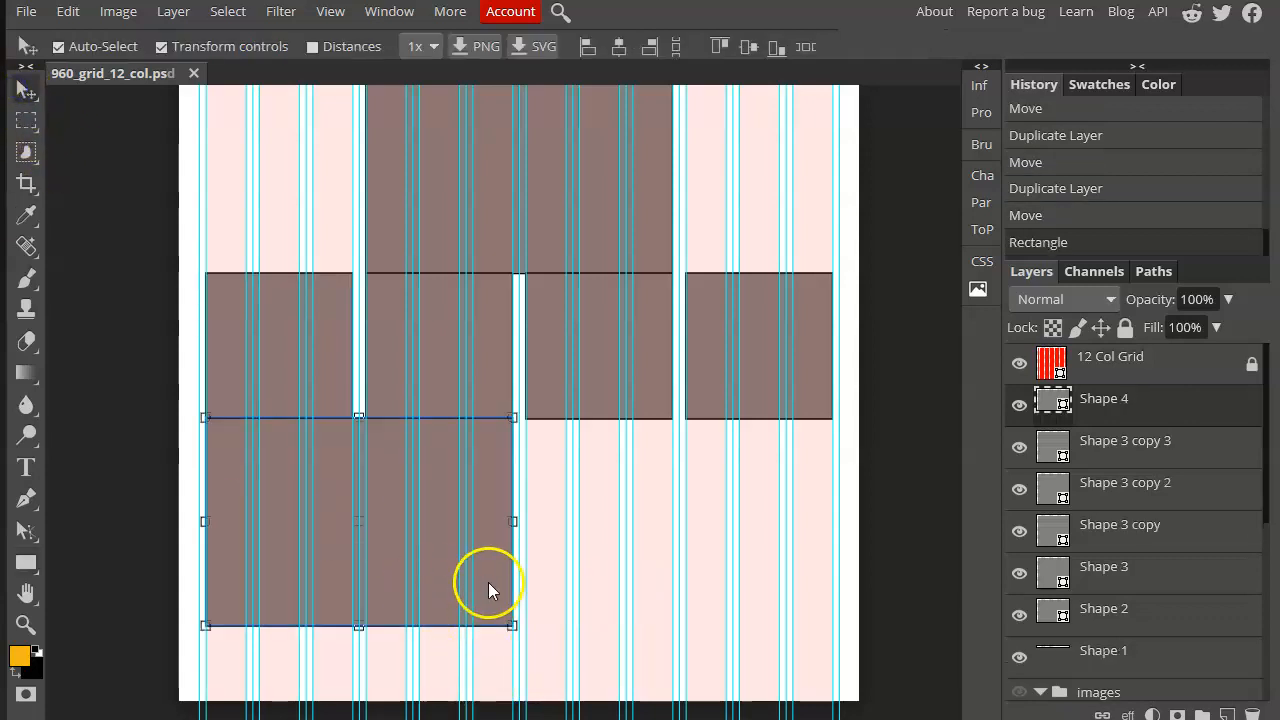
pyautogui.moveTo(486, 575); pyautogui.dragTo(806, 574)
pyautogui.click(930, 402)
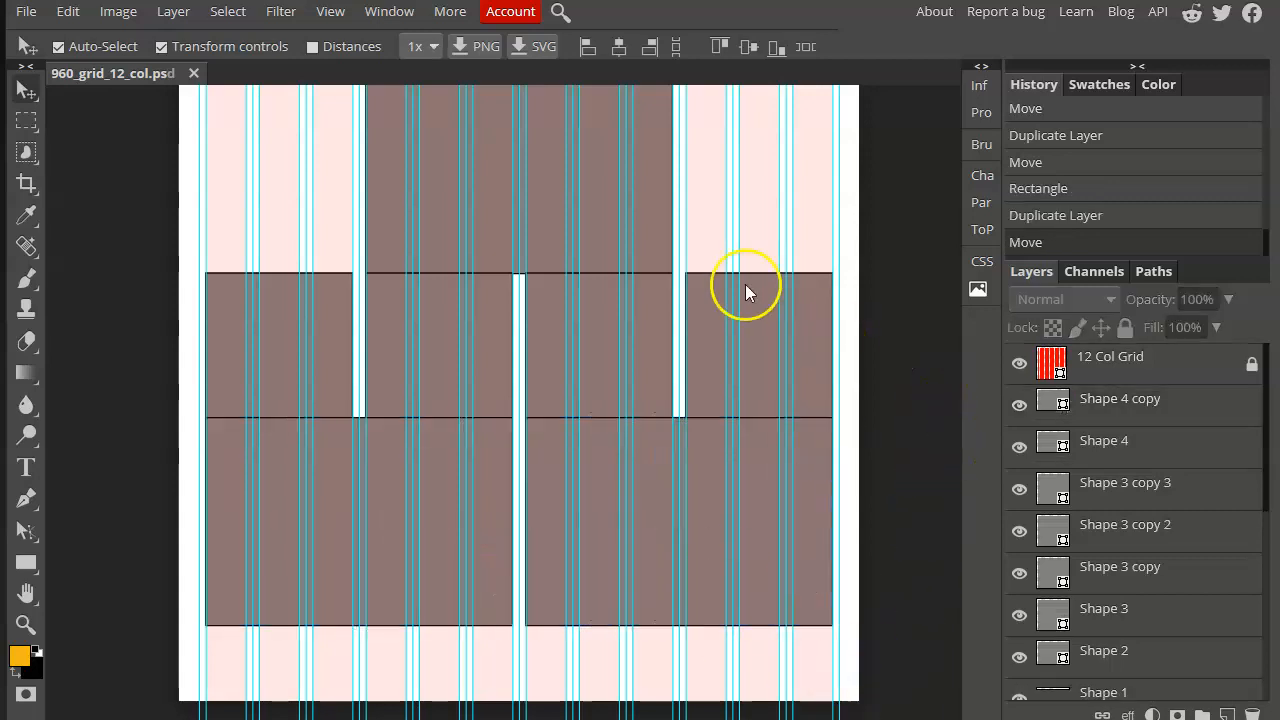
# Review the block layout on the canvas and the stack of shape and image layers.
pyautogui.scroll(1, 693, 412)
pyautogui.scroll(-1, 700, 416)
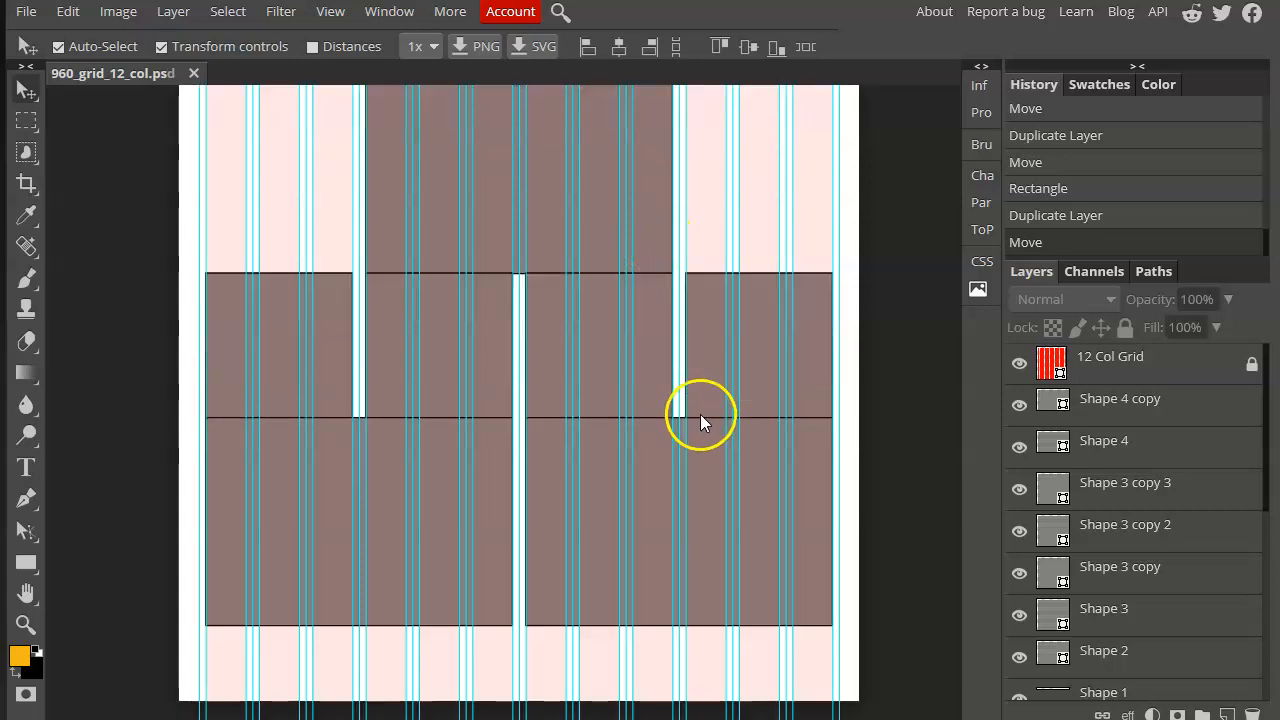
pyautogui.scroll(1, 740, 370)
pyautogui.scroll(-1, 650, 535)
pyautogui.scroll(1, 660, 545)
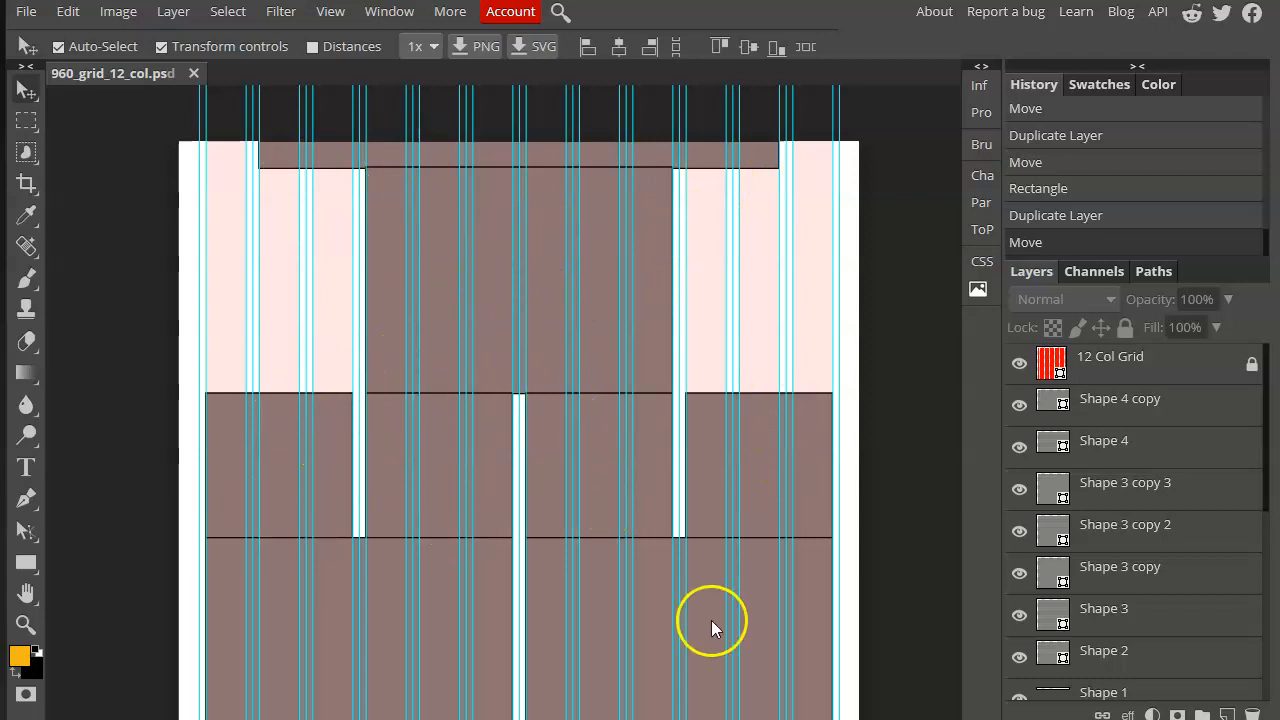
pyautogui.scroll(-3, 328, 514)
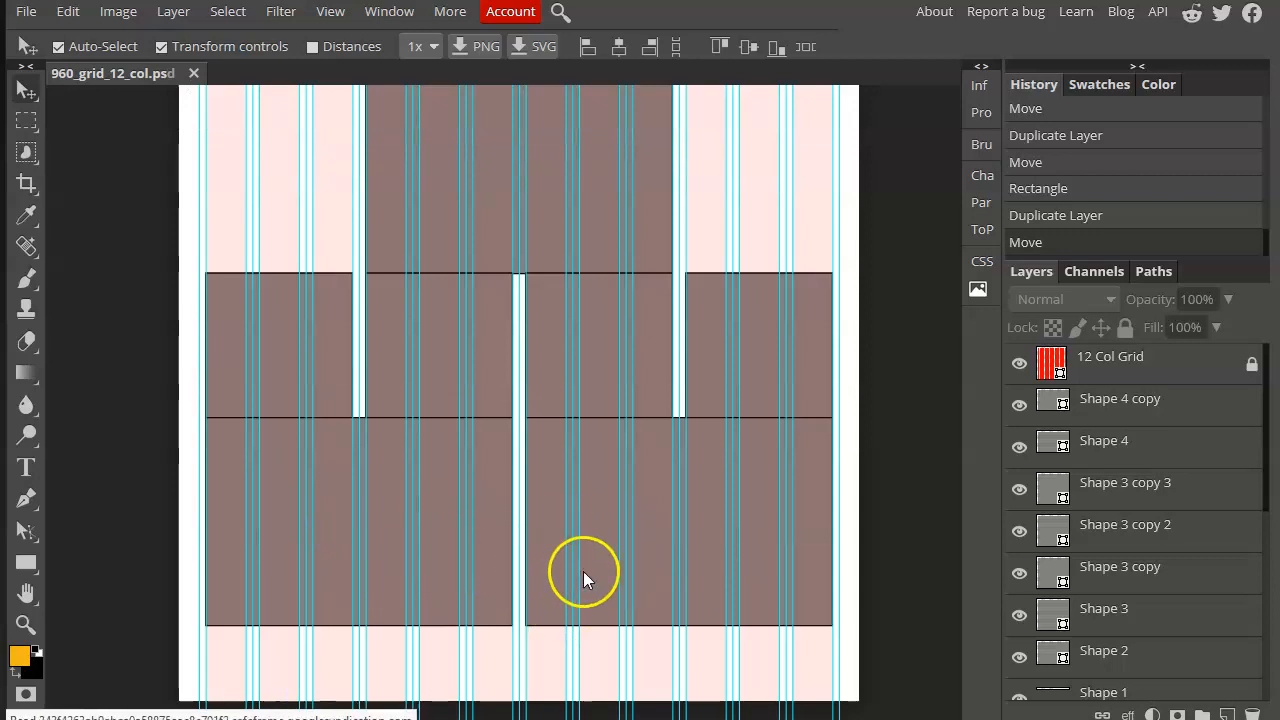
pyautogui.scroll(3, 628, 565)
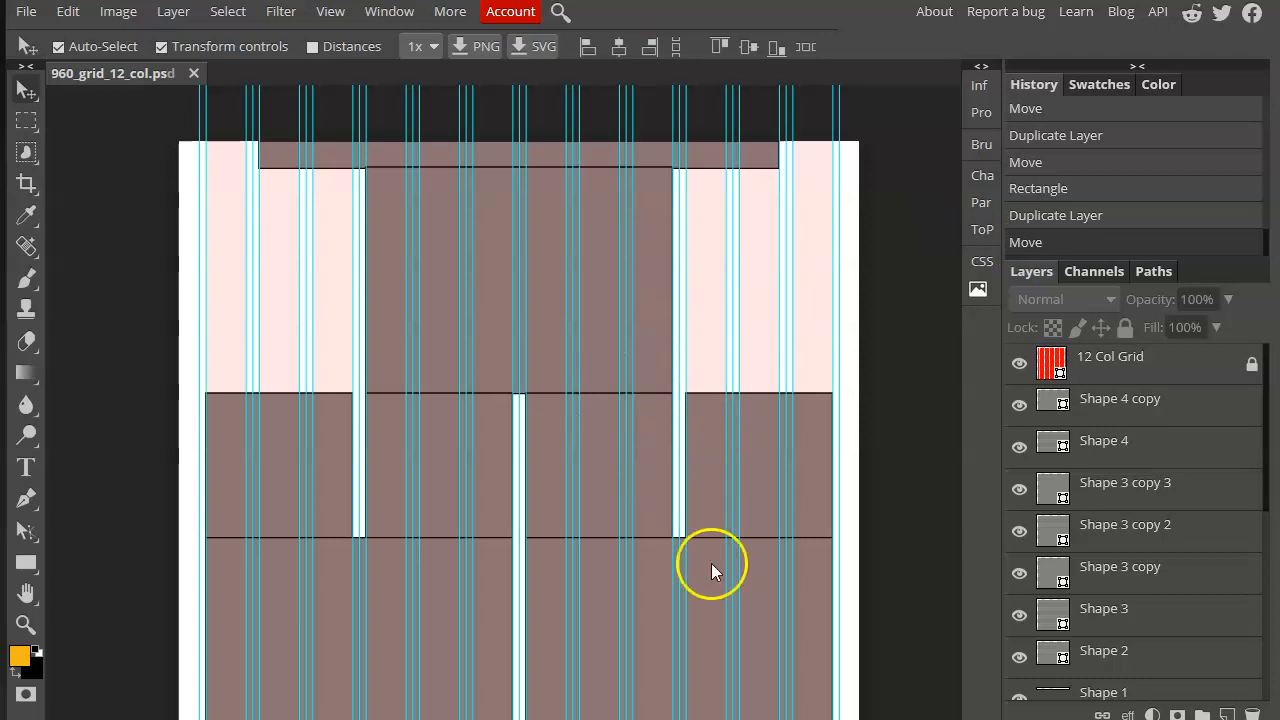
pyautogui.scroll(-1, 1114, 430)
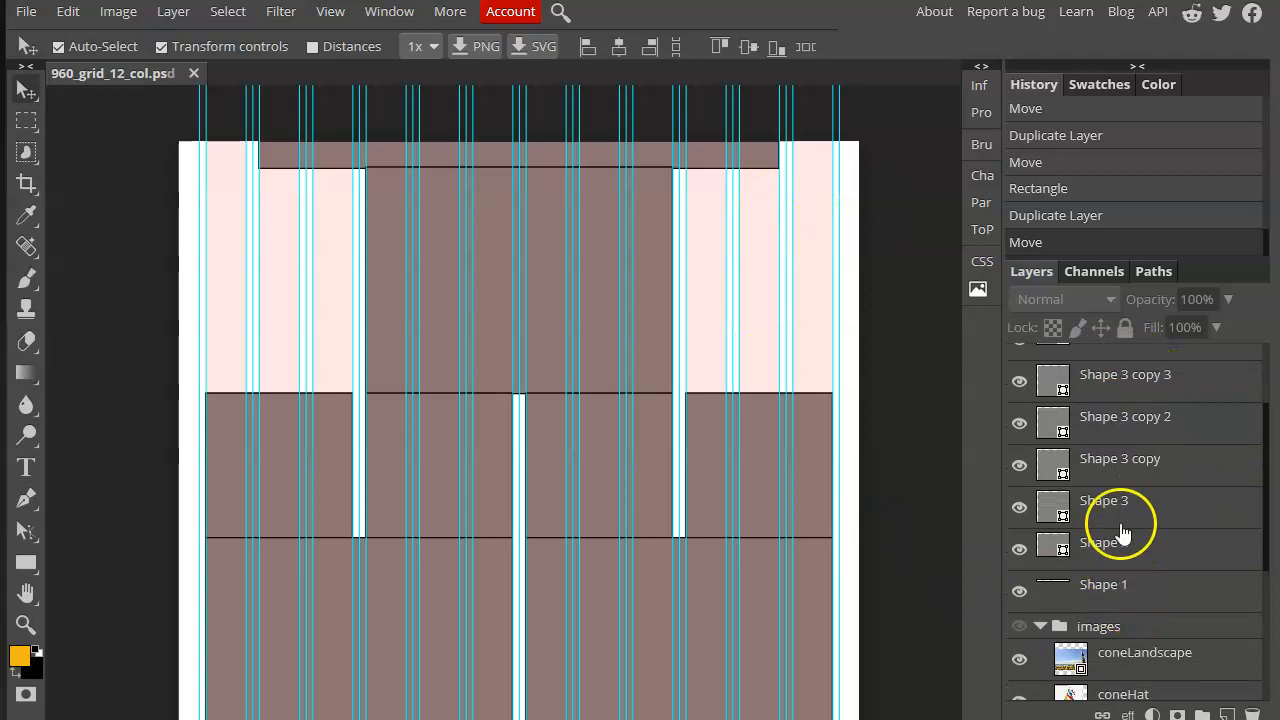
pyautogui.scroll(1, 1125, 540)
pyautogui.scroll(-2, 1134, 600)
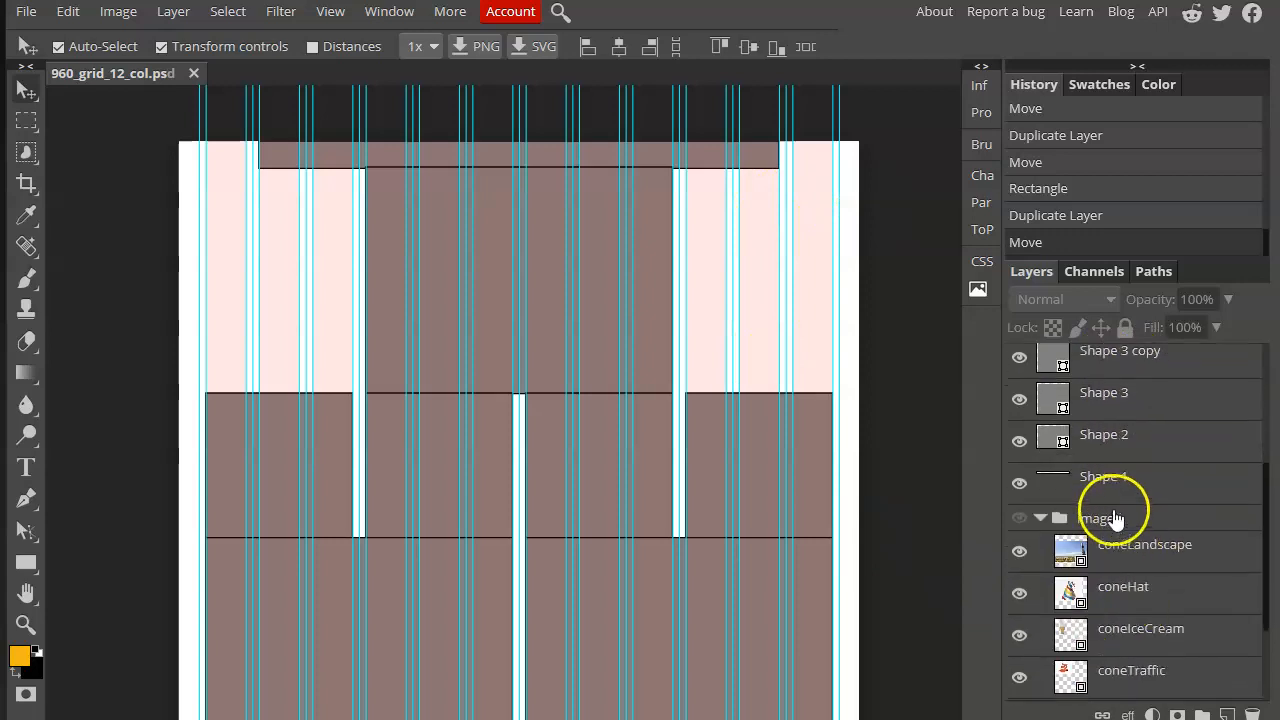